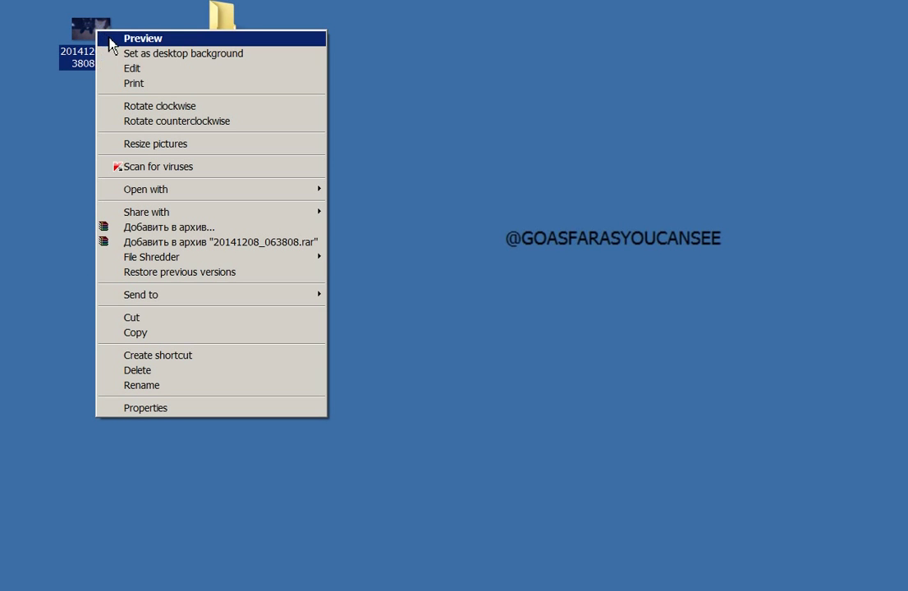
Step: Open the desktop photo 20141208_063808.jpg for editing in Paint
left_click(137, 71)
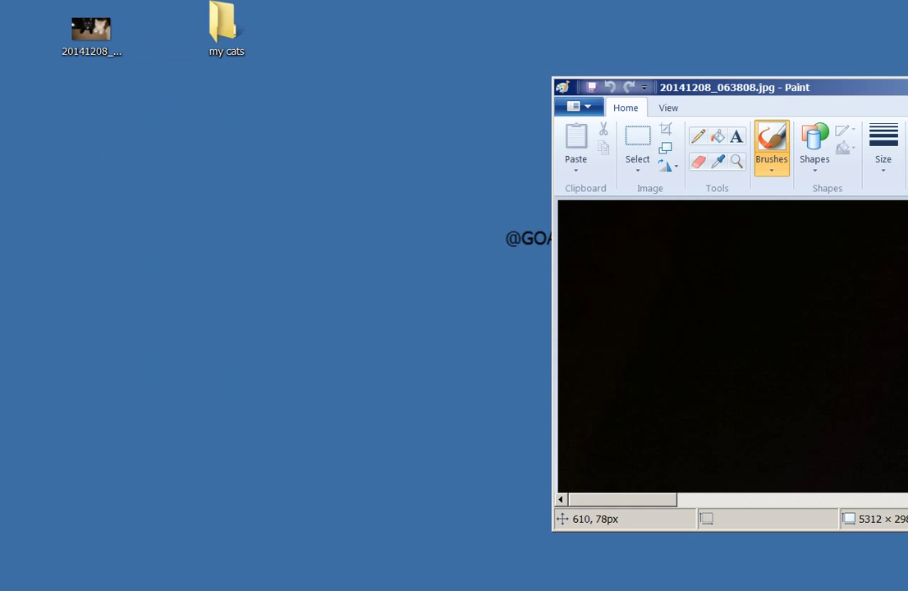
Step: Crop the photo to a square around the orange kitten's face, leaving 1593 × 1545 px
left_click_drag(875, 82, 433, 92)
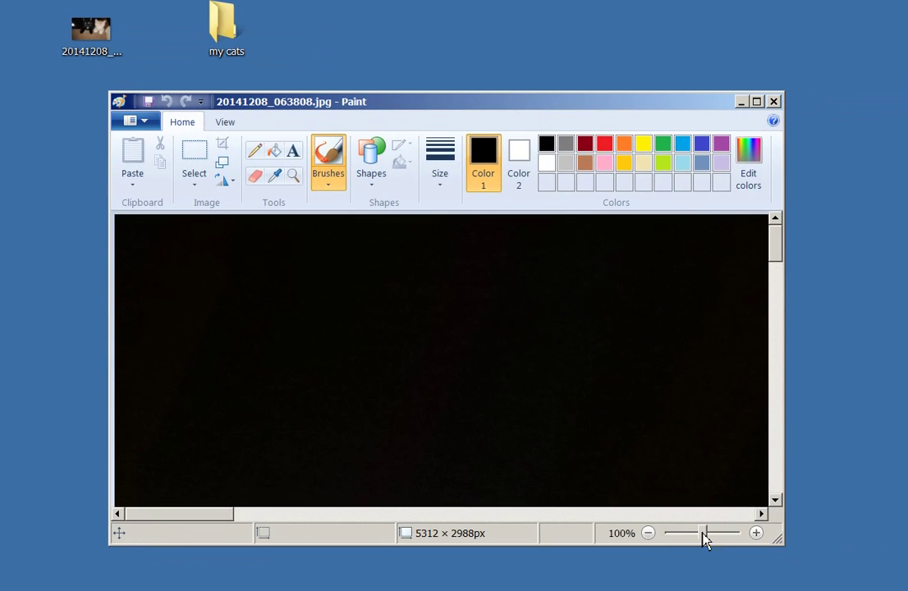
left_click(656, 538)
left_click(656, 538)
left_click(656, 538)
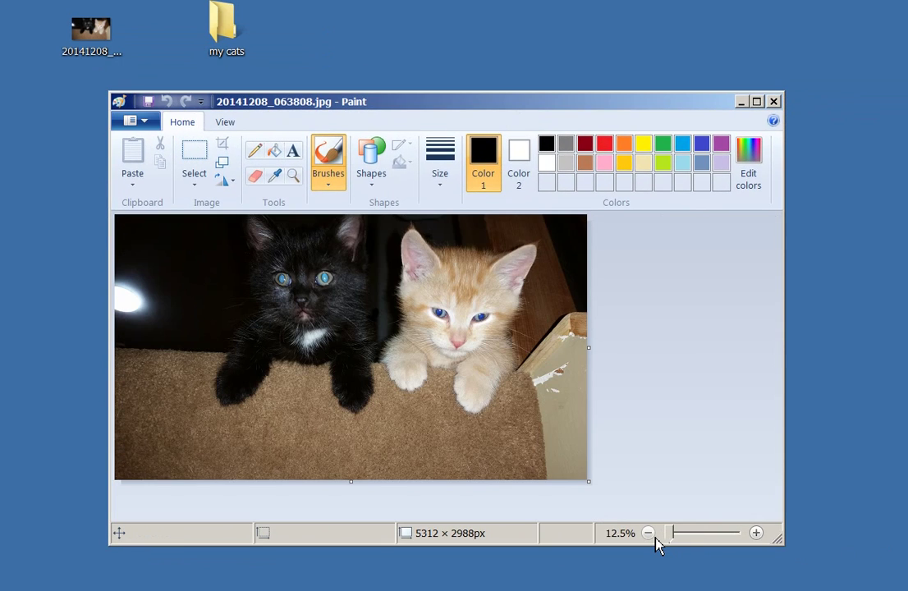
left_click(198, 157)
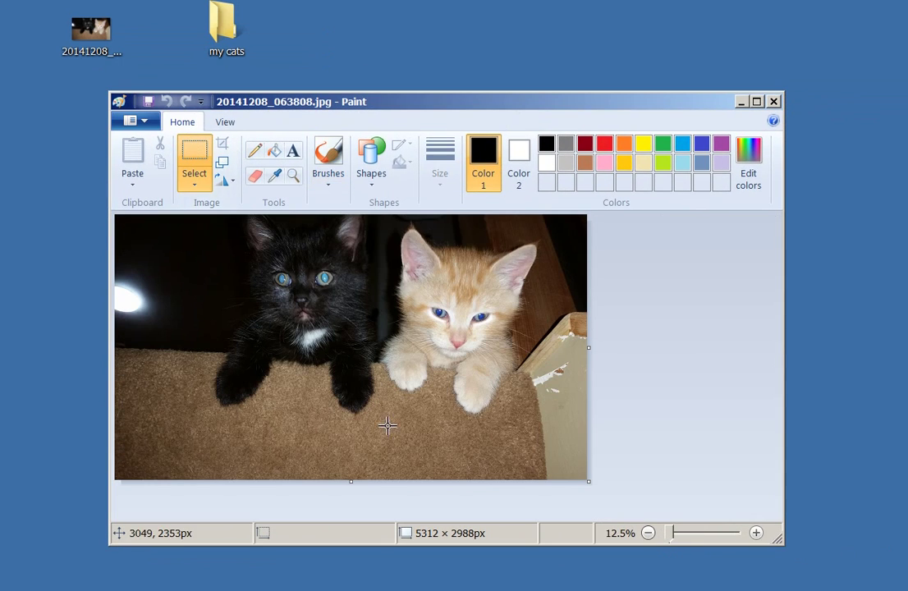
left_click_drag(383, 409, 186, 216)
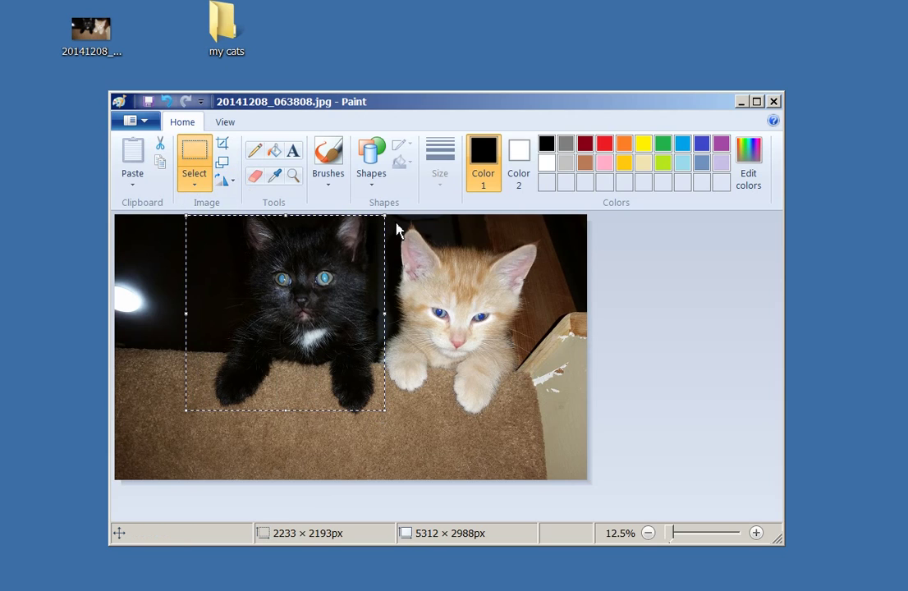
left_click(560, 233)
mouse_move(542, 227)
left_mouse_down()
mouse_move(484, 330)
mouse_move(381, 396)
left_mouse_up()
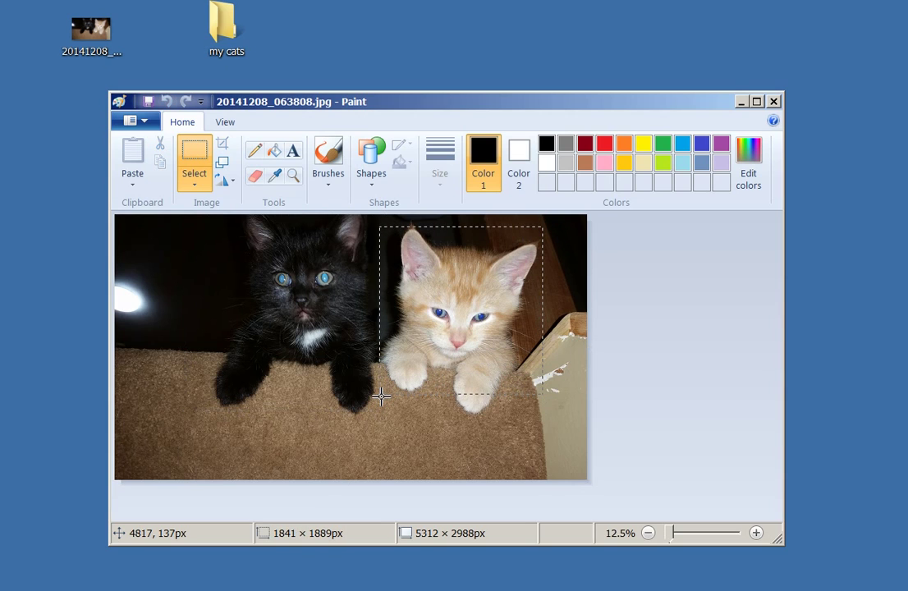
left_click(529, 354)
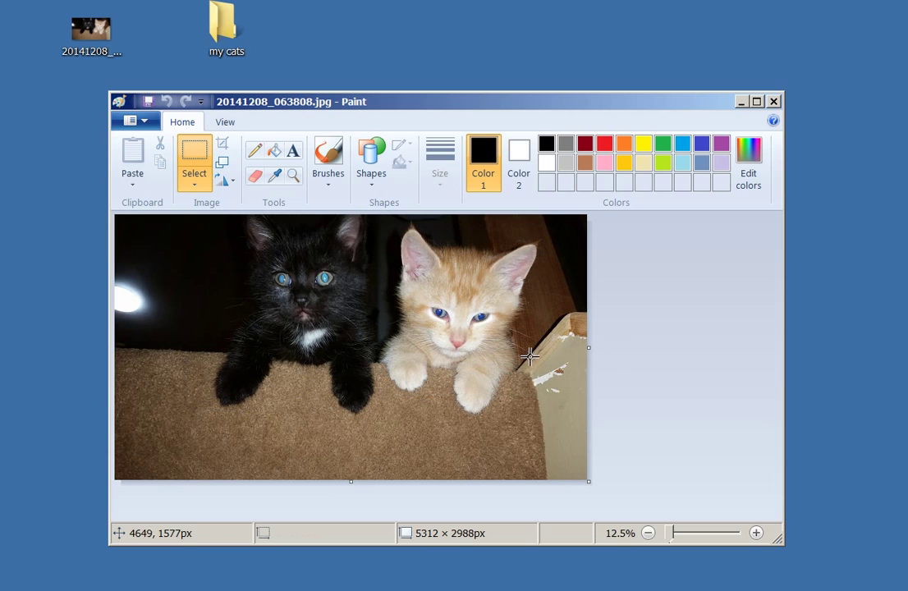
left_click_drag(530, 362, 391, 228)
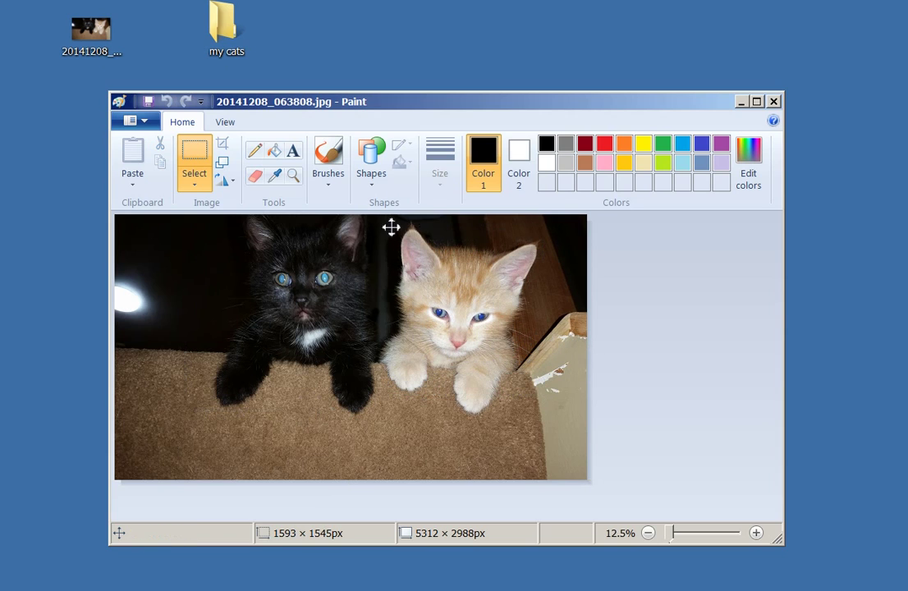
left_click(236, 143)
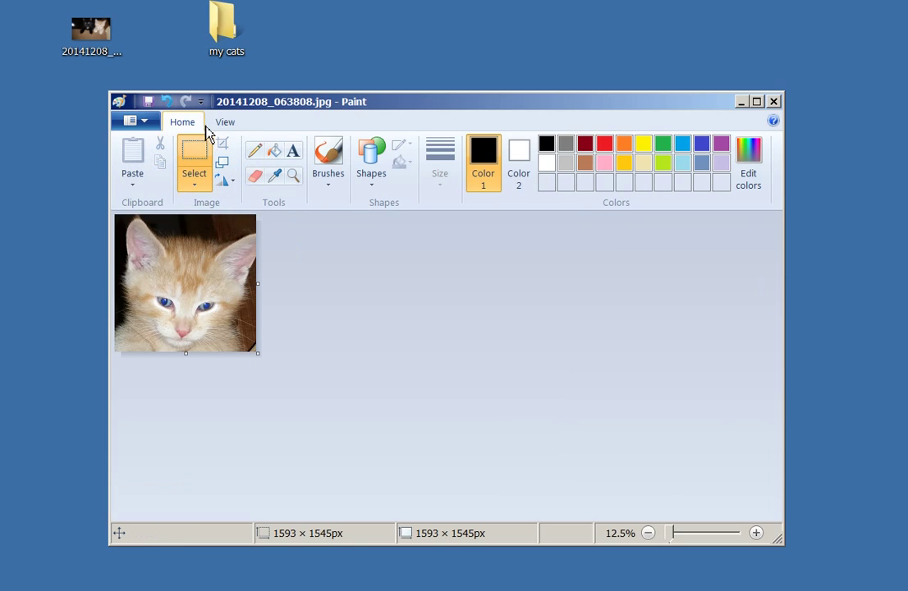
Step: Resize the cropped image by pixels to 200 × 193, keeping the aspect ratio
left_click(223, 163)
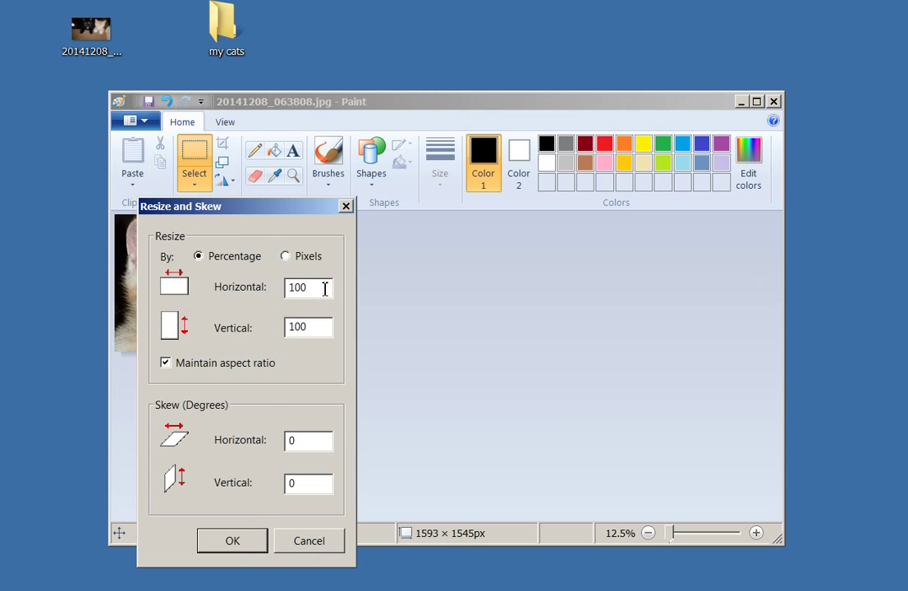
mouse_move(321, 208)
left_mouse_down()
mouse_move(433, 199)
mouse_move(503, 181)
left_mouse_up()
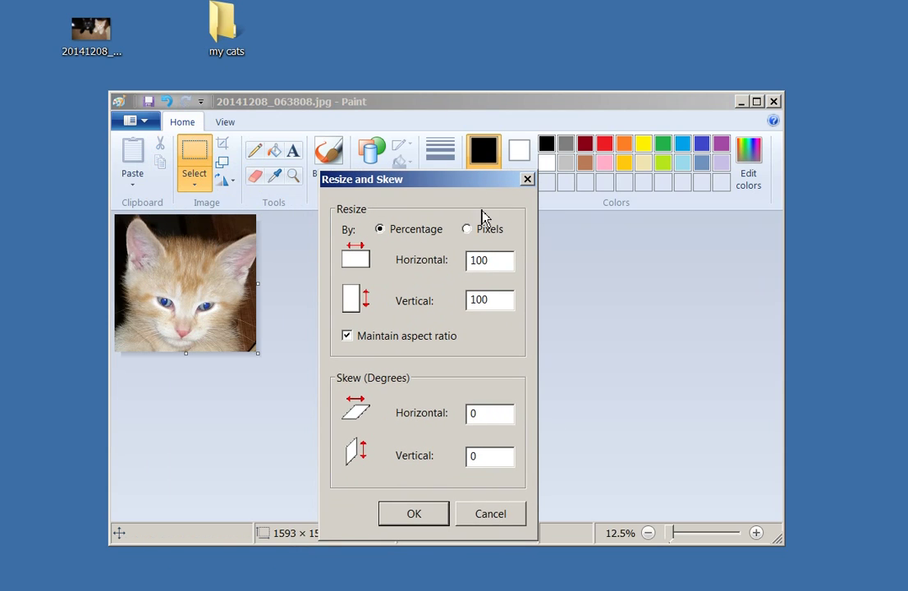
double_click(499, 261)
left_click(467, 229)
double_click(509, 263)
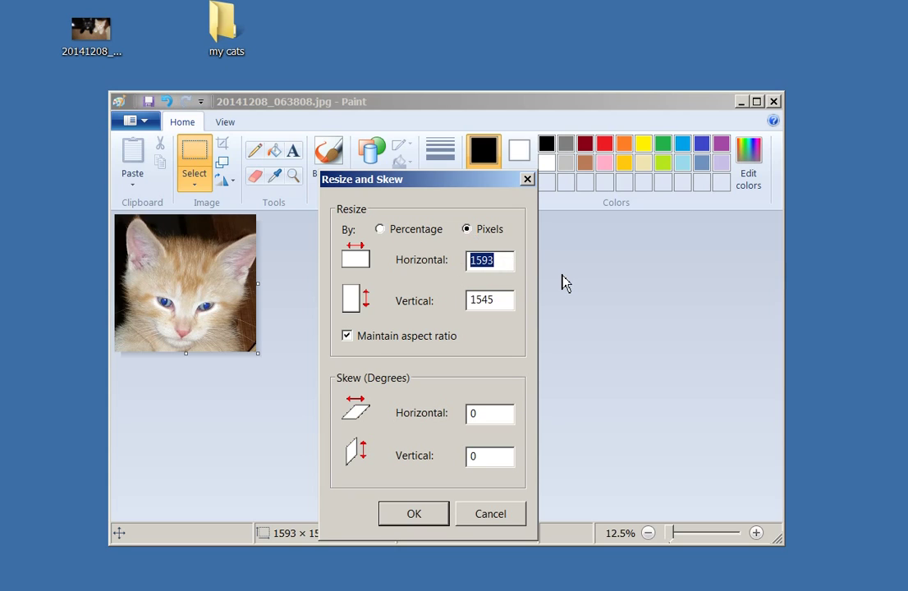
type("200")
left_click(420, 511)
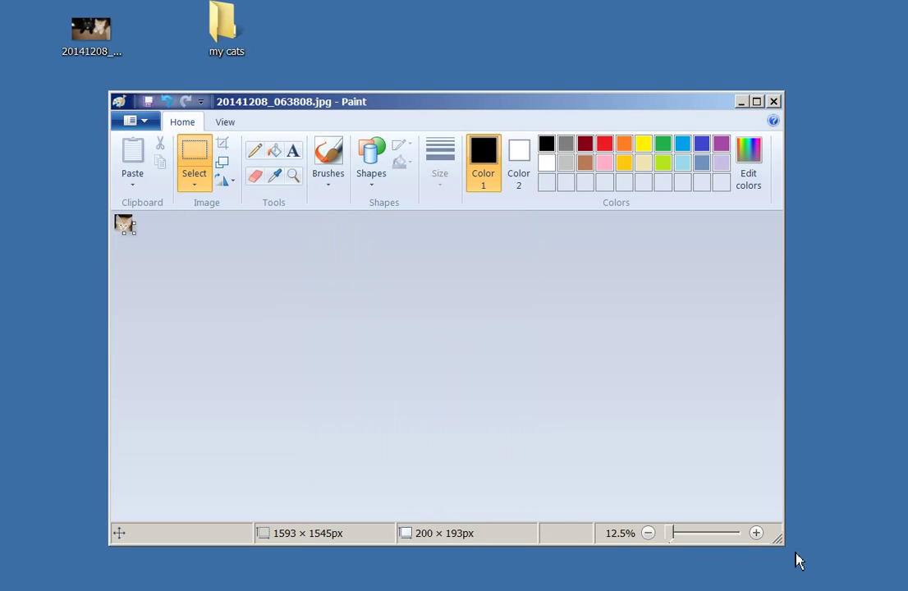
Step: Zoom in to inspect the small kitten face, then close the picture and save the changes
left_click(756, 533)
left_click(755, 533)
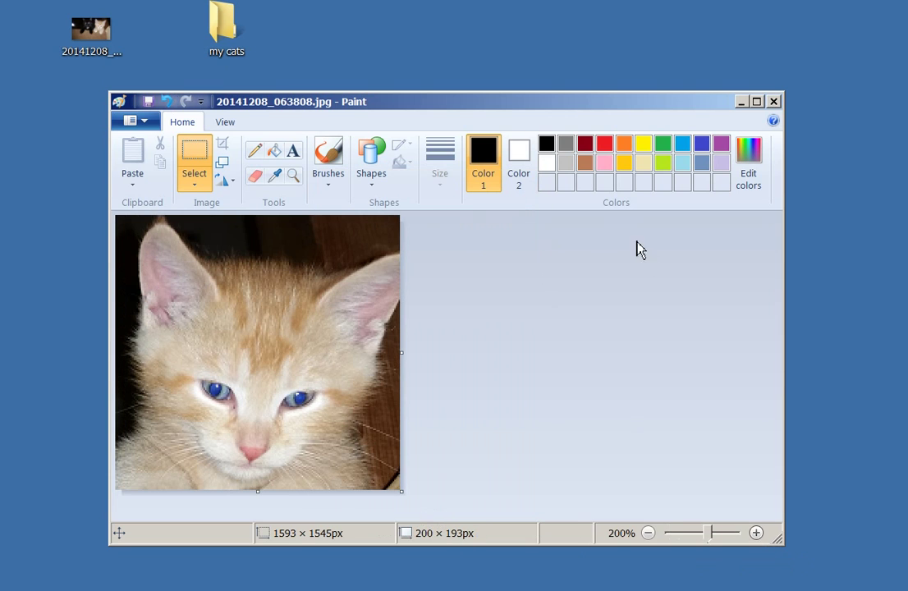
left_click(774, 101)
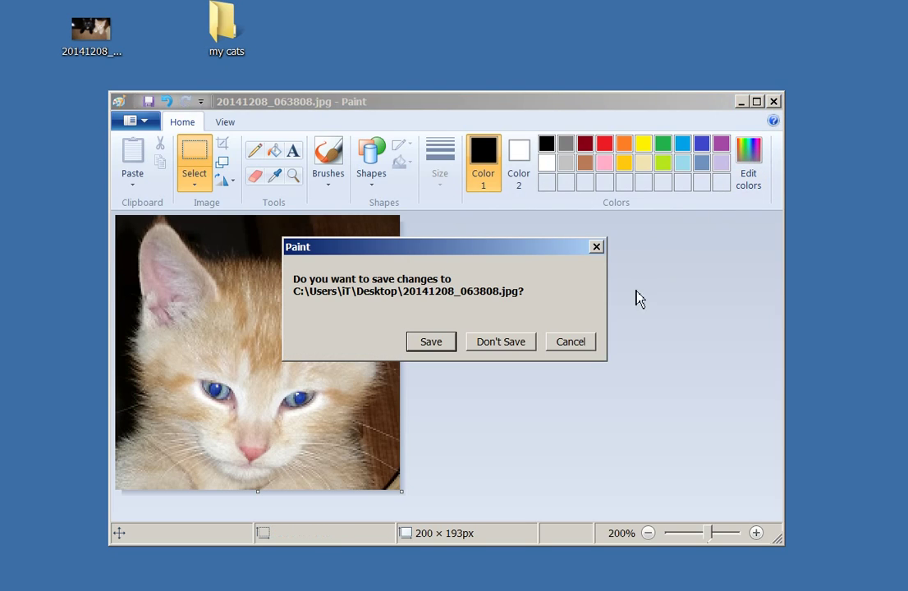
left_click(417, 349)
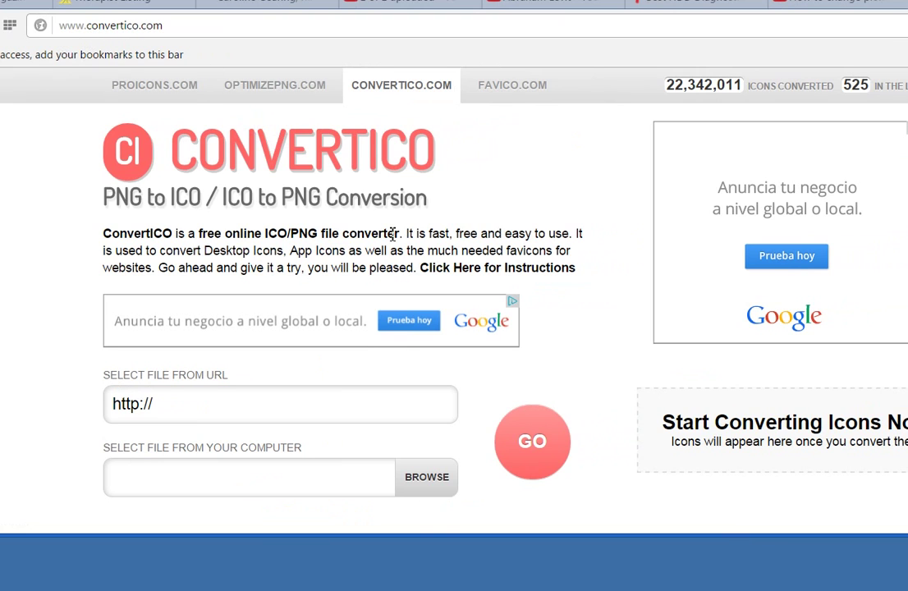
Step: Scroll down the ConvertICO page to the file selection area
scroll(513, 405, "down", 2)
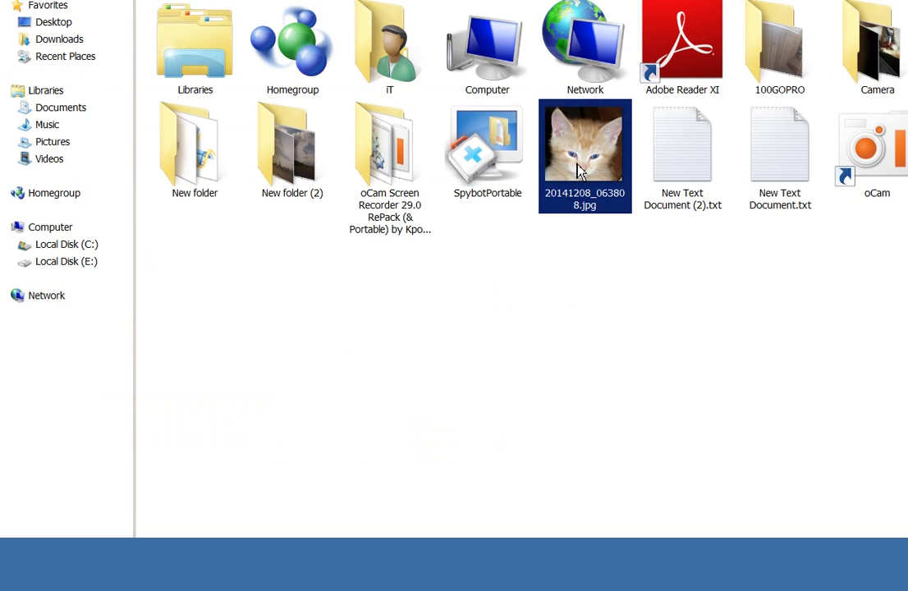
Step: Try uploading the kitten JPG, then reopen it in Paint after the converter rejects it
double_click(578, 171)
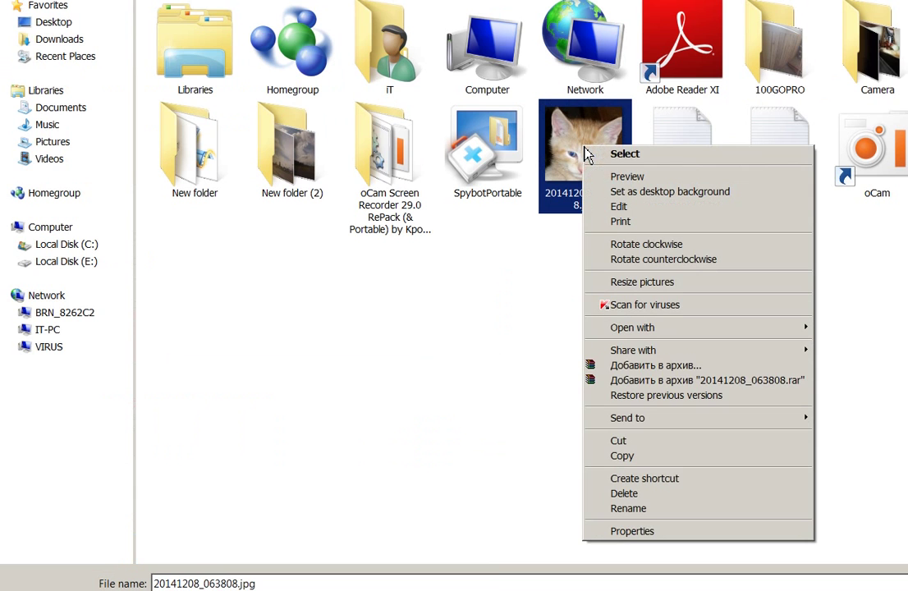
left_click(625, 206)
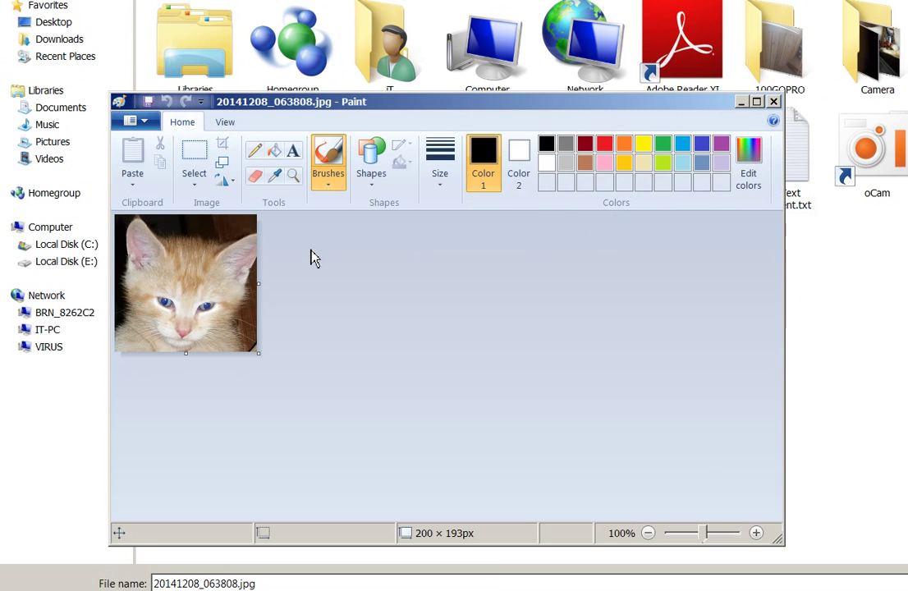
Step: Save the kitten picture as a PNG named cat.png, then close Paint
left_click(148, 123)
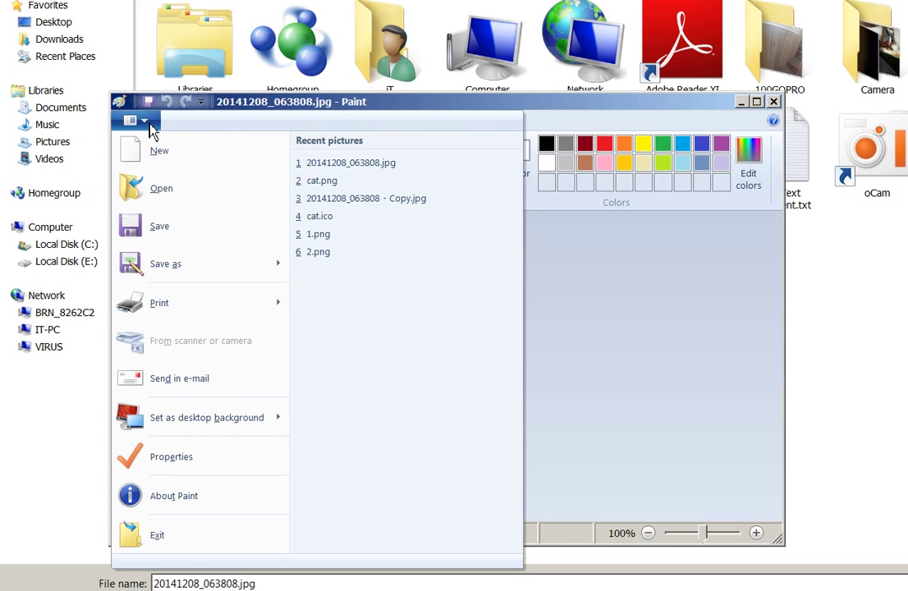
mouse_move(165, 263)
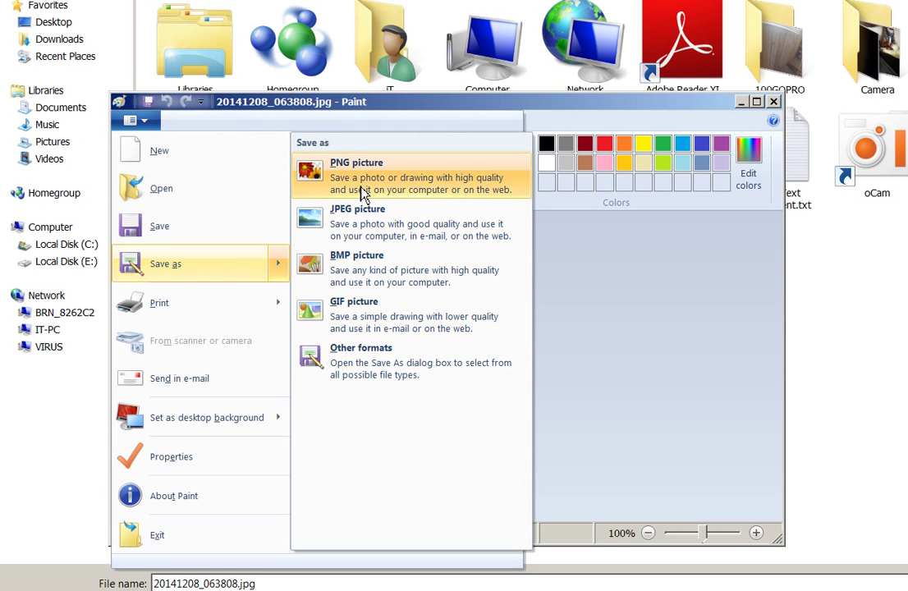
key("Escape")
key("Escape")
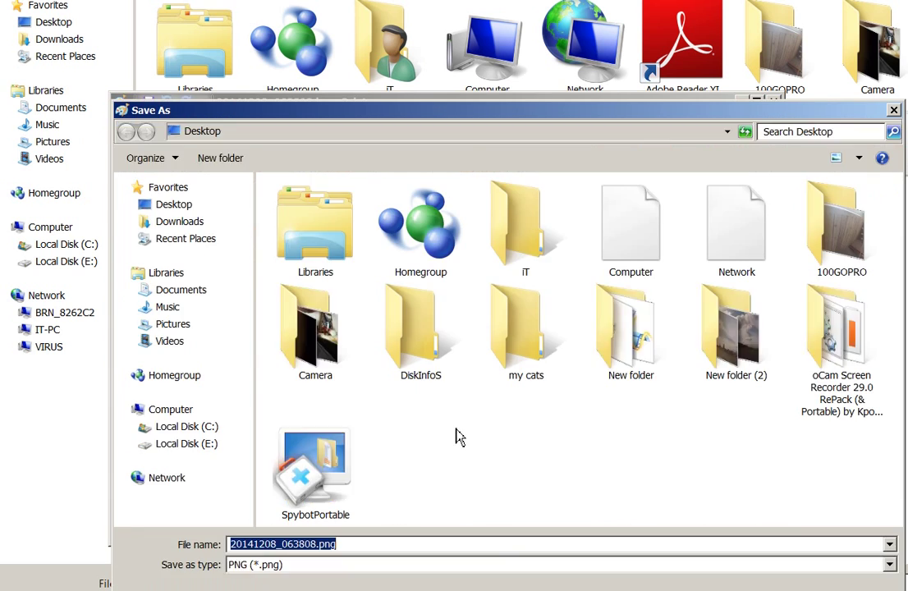
type("c")
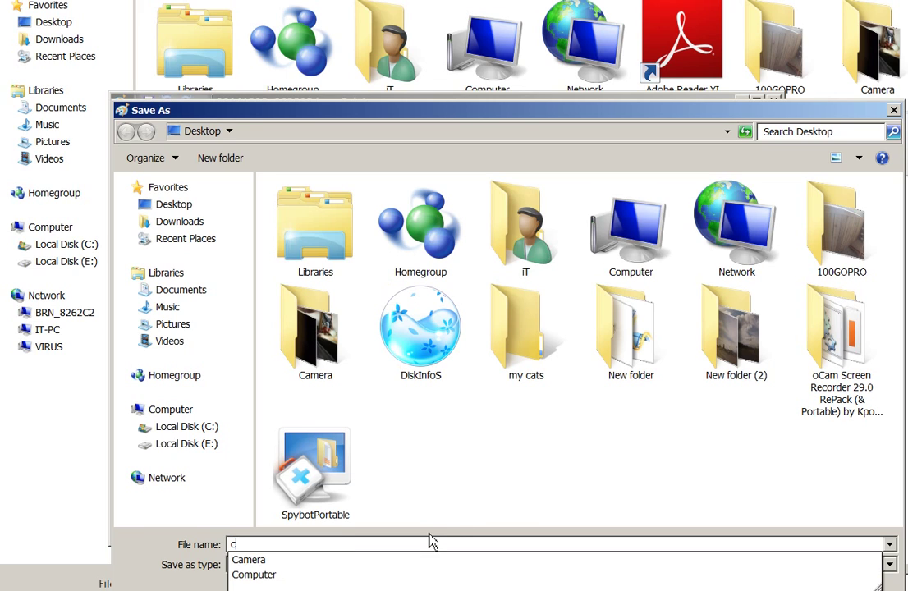
type("at")
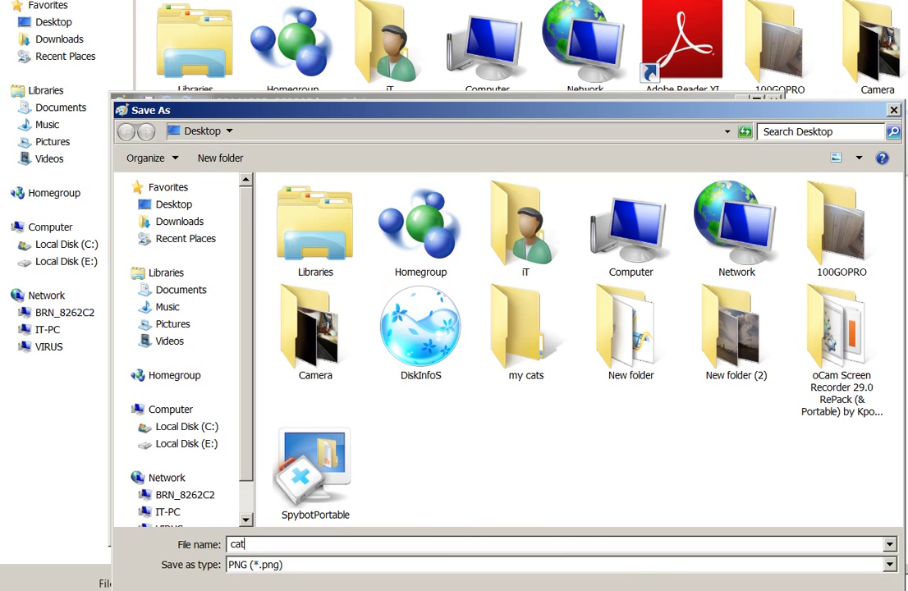
key("Return")
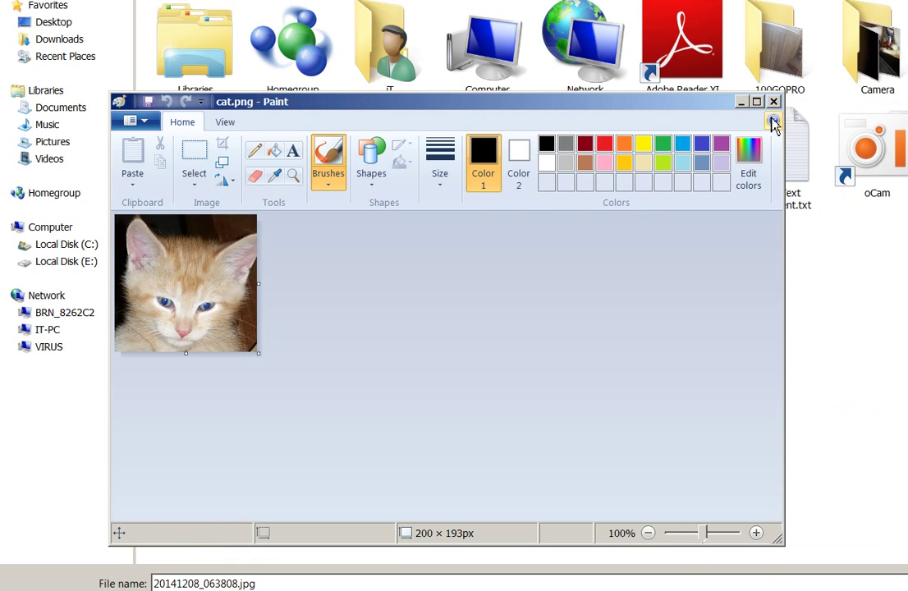
left_click(776, 106)
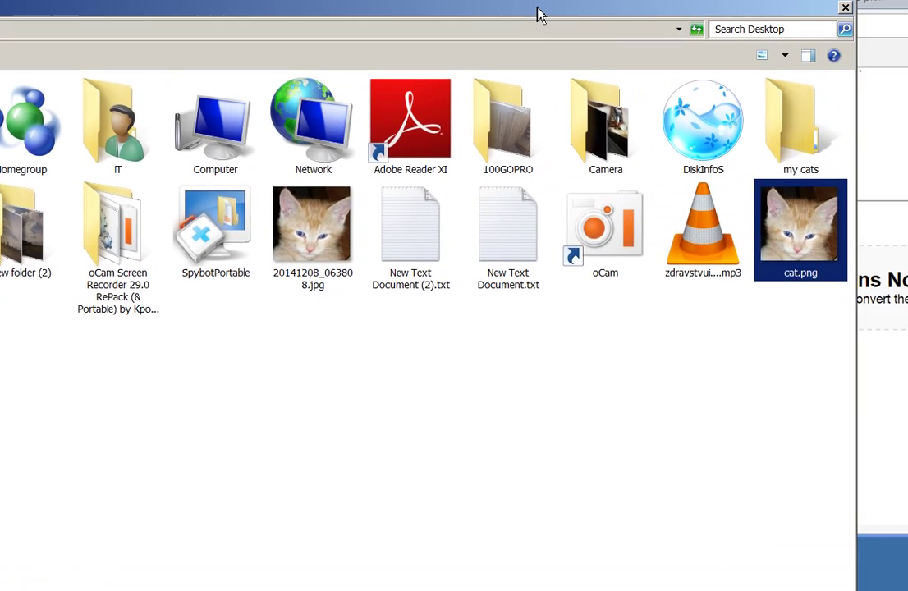
Step: Convert cat.png to a 64 × 64 icon and download it as cat (1).ico
double_click(806, 251)
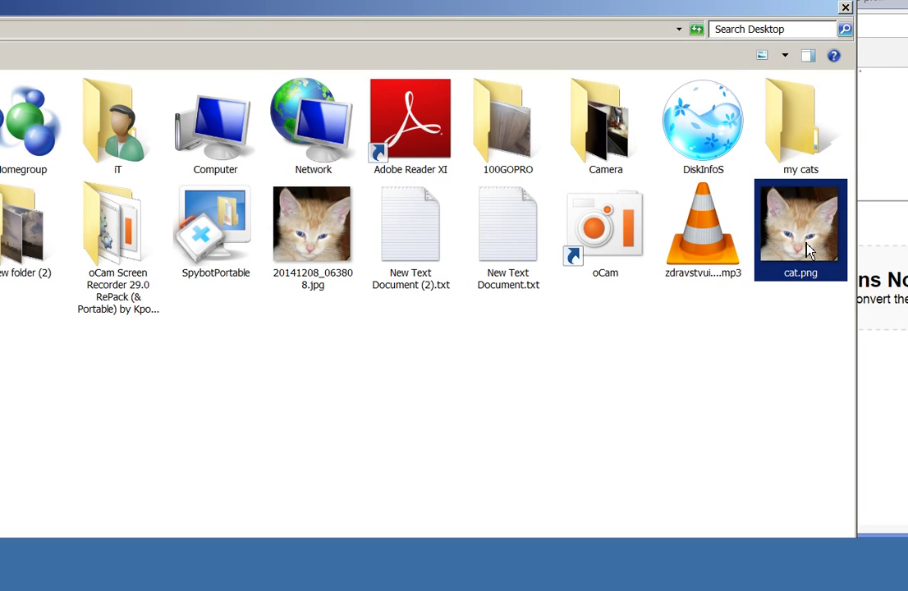
left_click(532, 302)
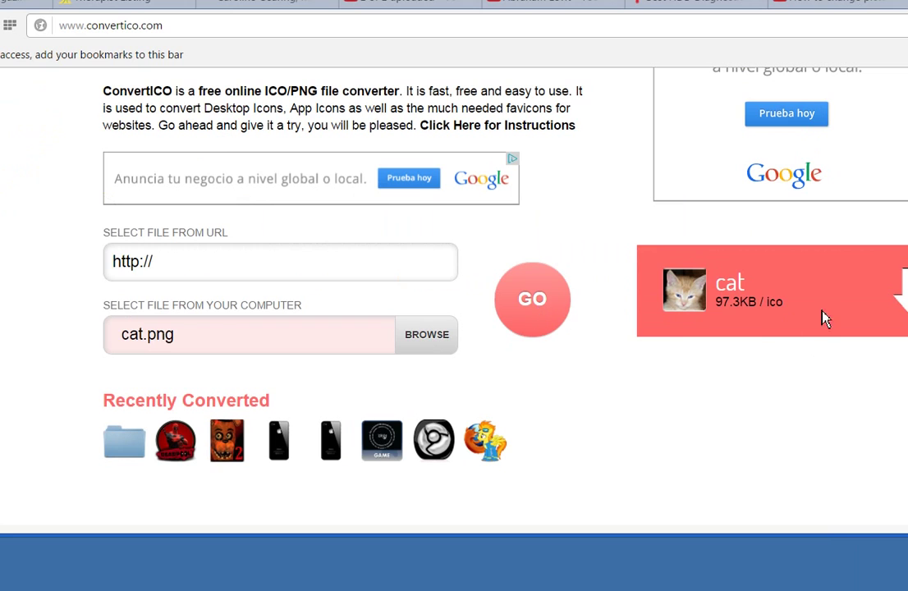
left_click(897, 294)
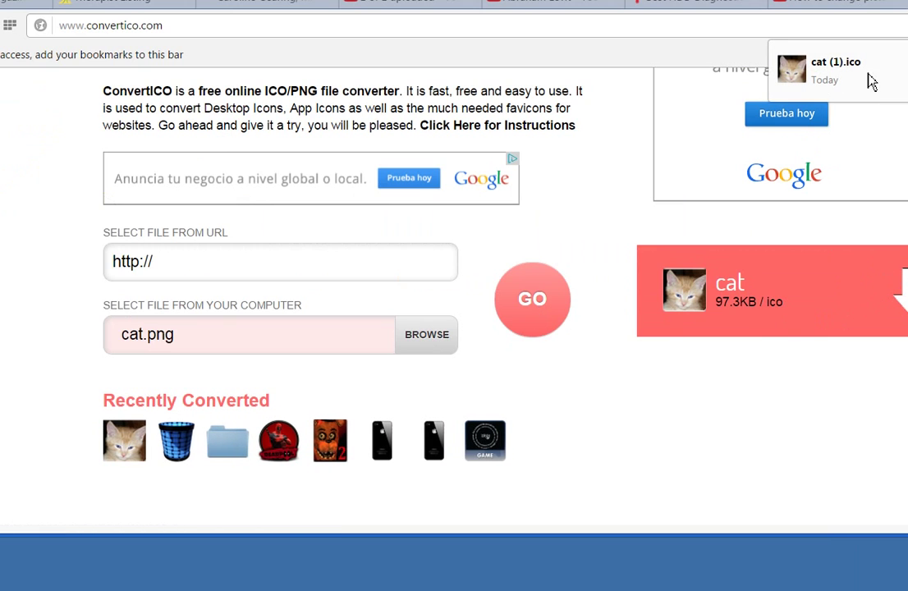
mouse_move(829, 70)
left_click(843, 79)
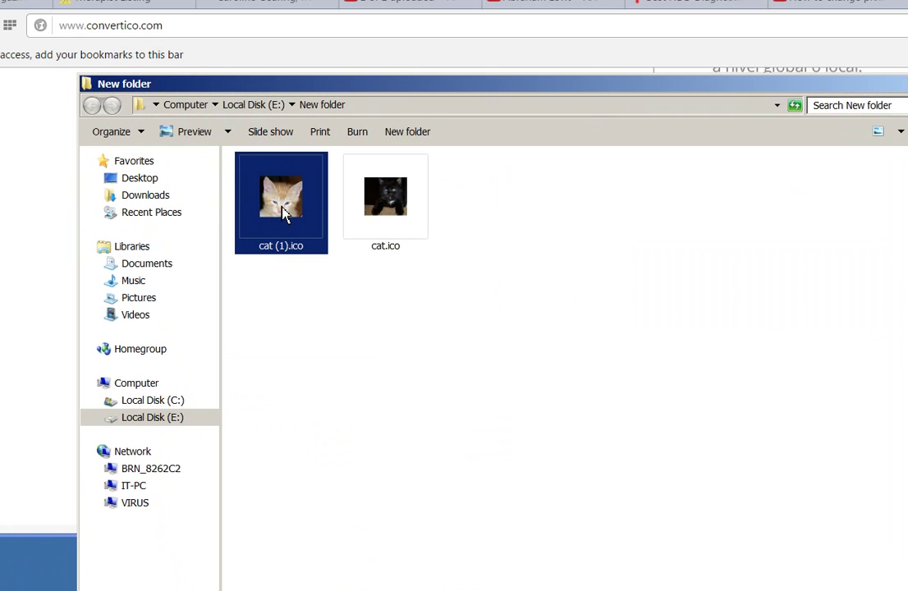
key("alt+F4")
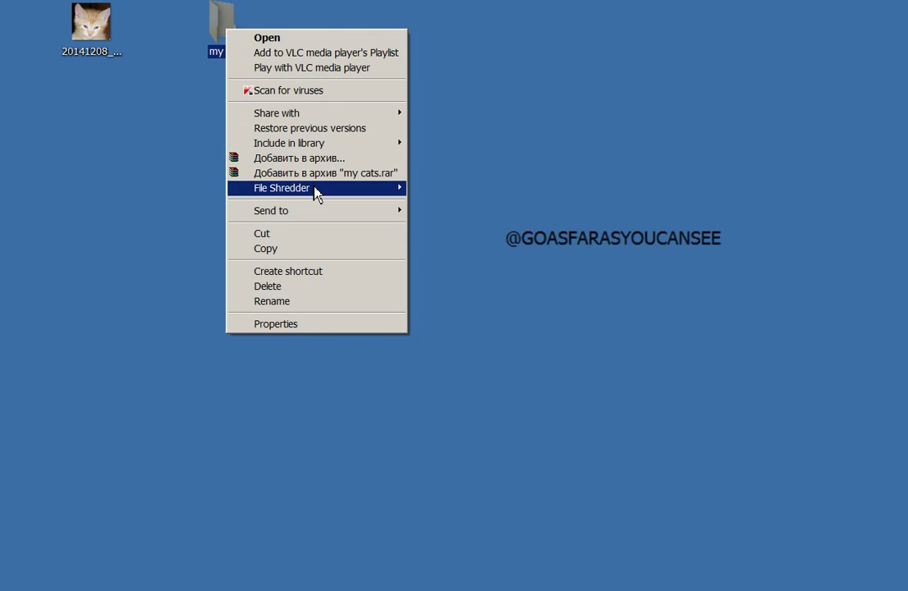
Step: Set the my cats folder icon to E:\New folder\cat (1).ico and apply it
left_click(266, 324)
left_click(473, 63)
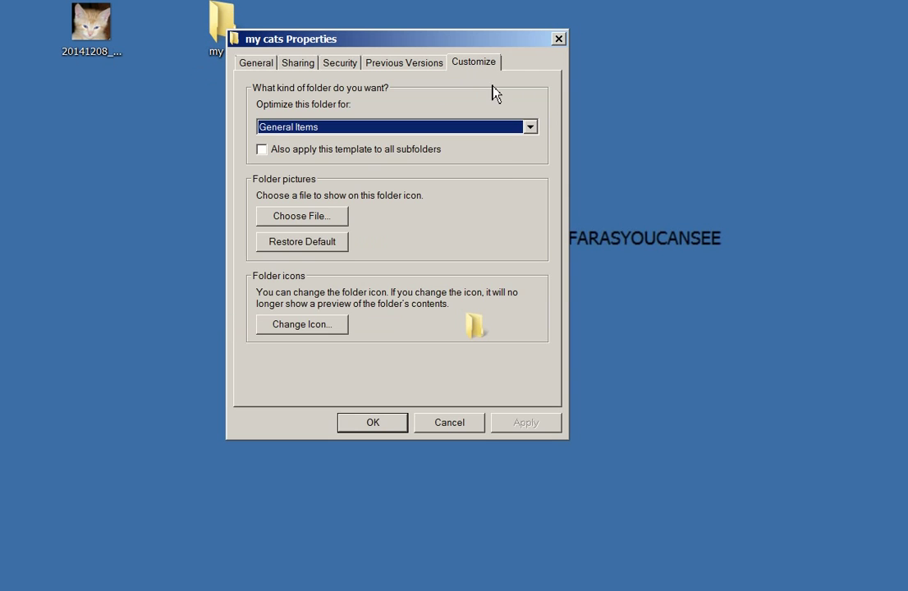
left_click(309, 329)
left_click(478, 158)
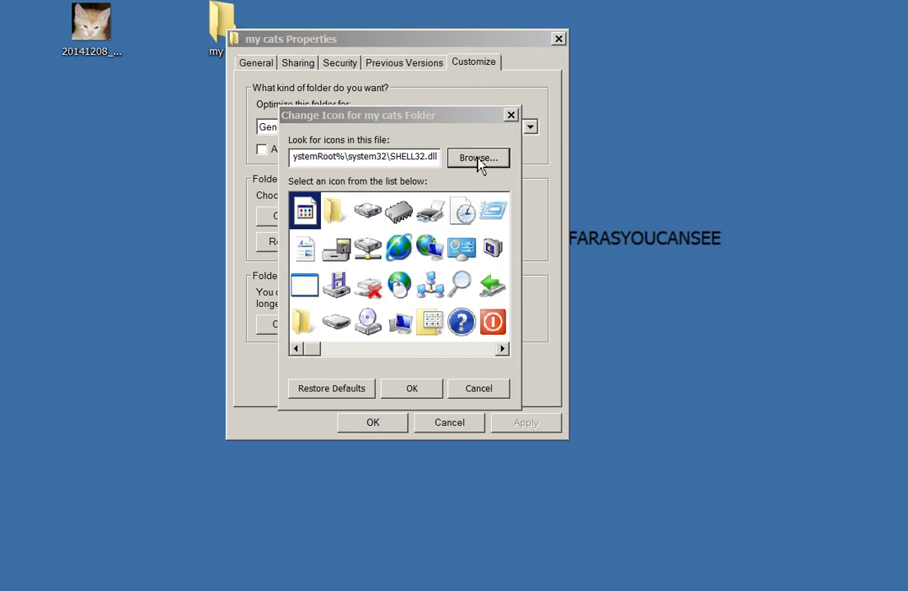
left_click_drag(628, 143, 528, 90)
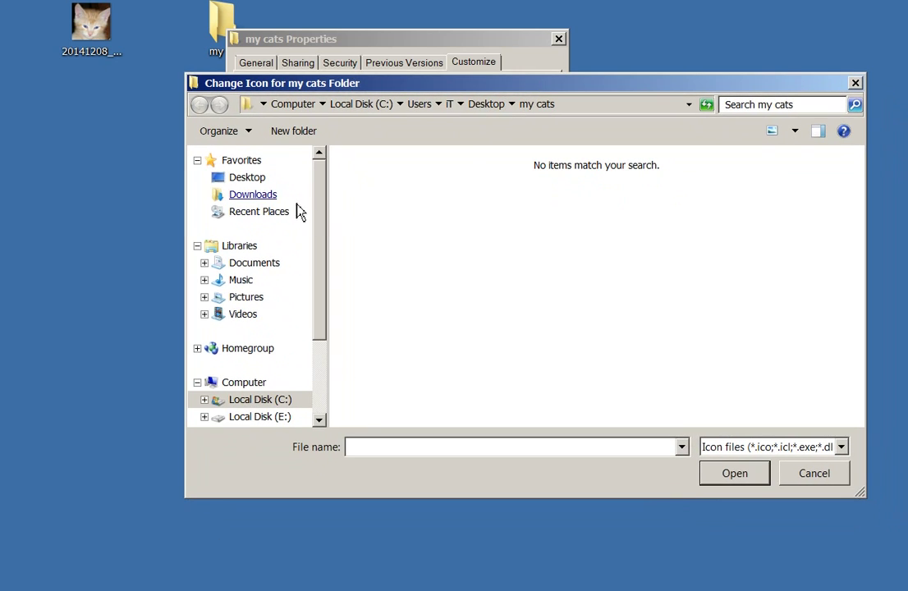
left_click(259, 417)
double_click(386, 181)
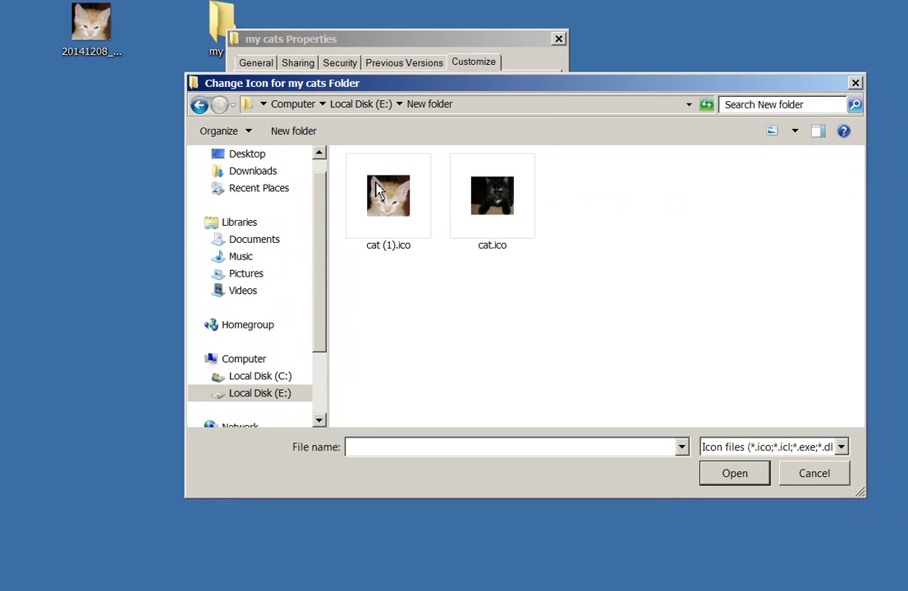
double_click(389, 217)
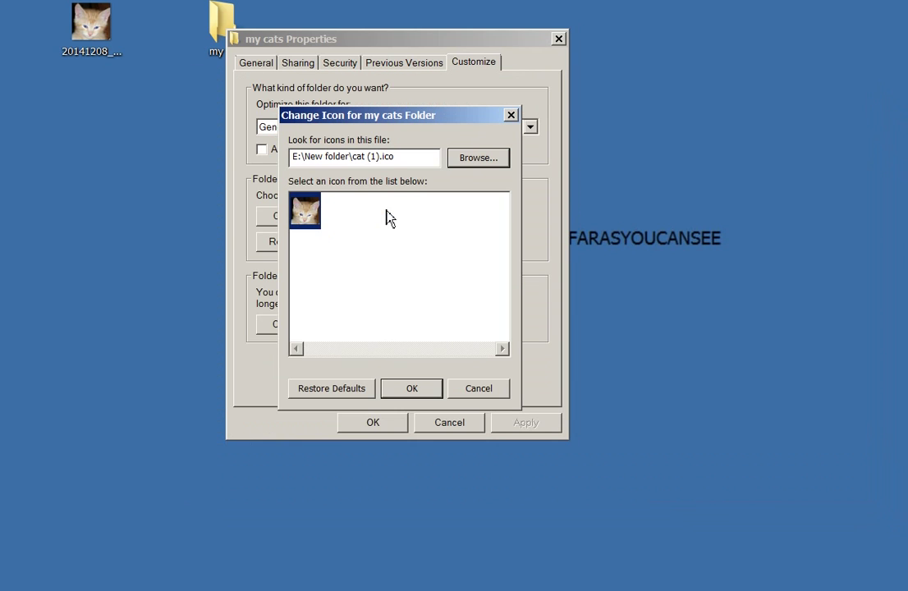
left_click(410, 394)
left_click(523, 426)
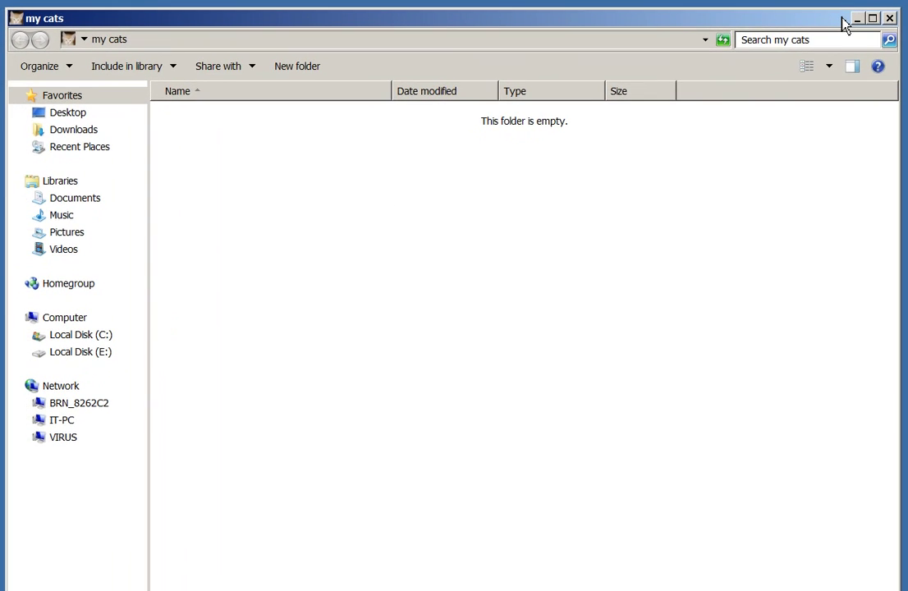
Step: Close the empty my cats folder window and dismiss the desktop menu
left_click(890, 17)
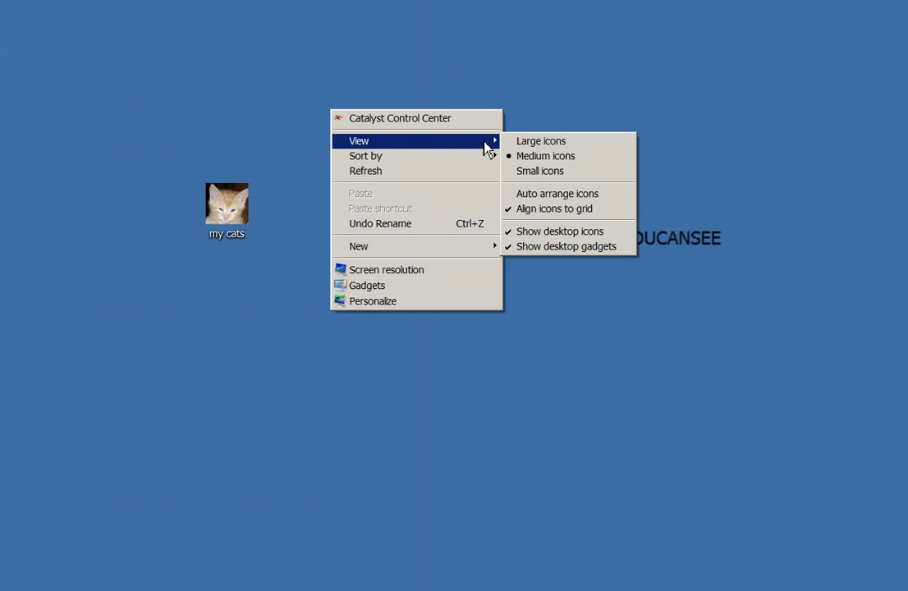
left_click(469, 62)
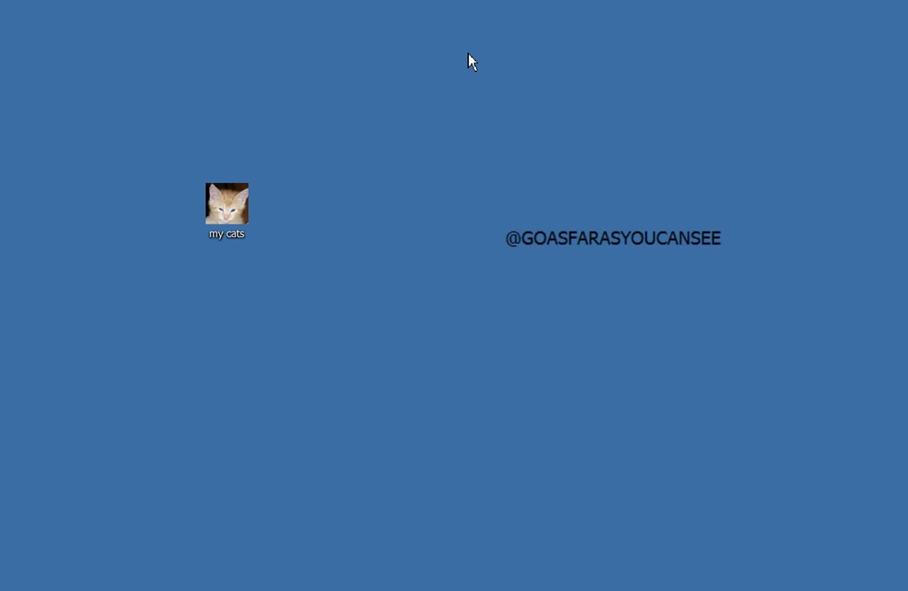